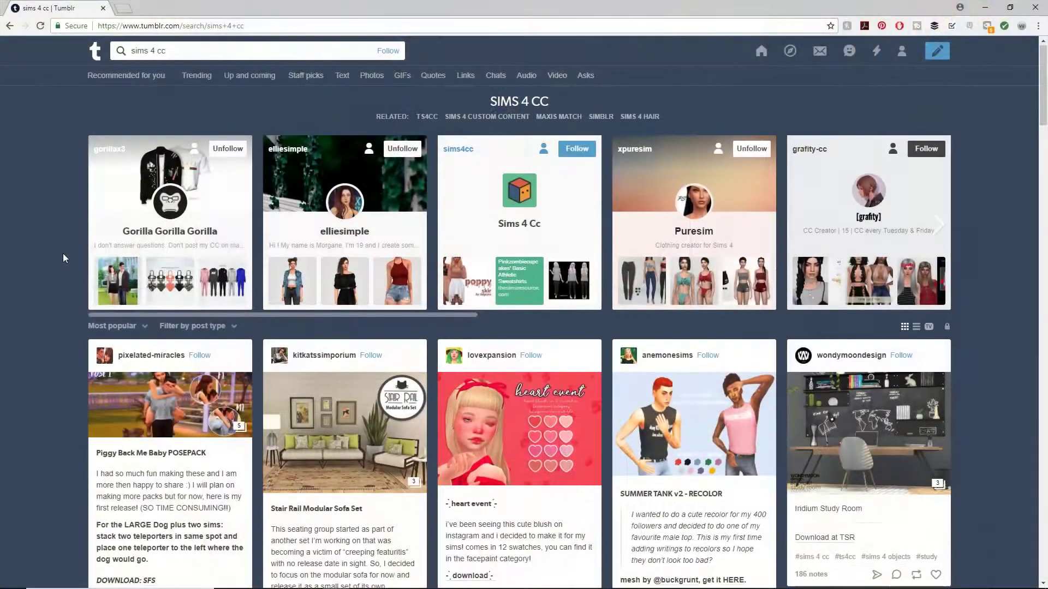
# Step: Open the Piggy Back posepack SFS link and Iridium Study Room TSR link in new tabs
pyautogui.scroll(-3, 64, 254)
pyautogui.scroll(-2, 63, 254)
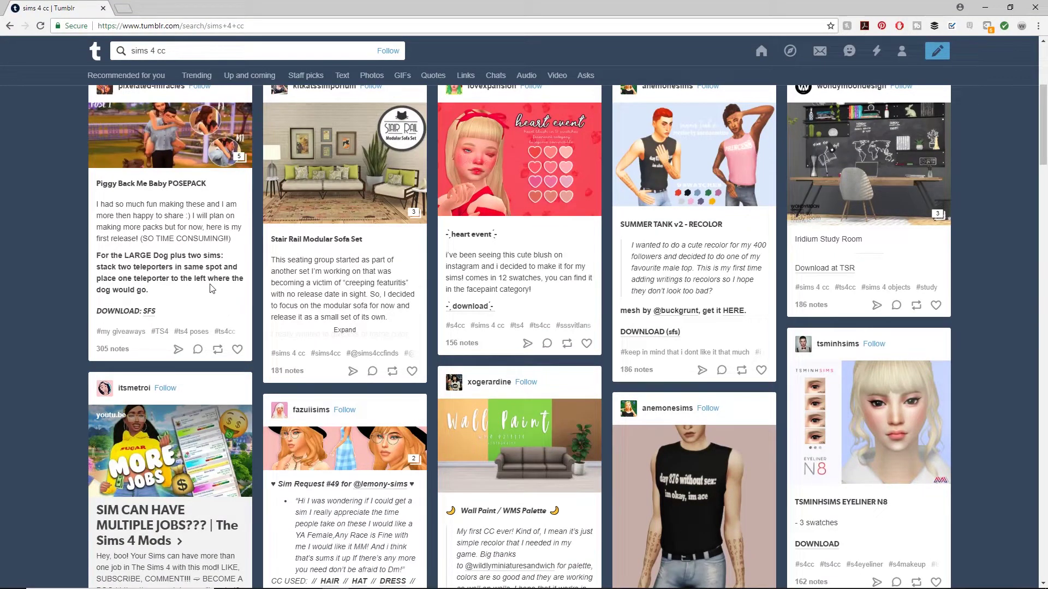
pyautogui.rightClick(153, 315)
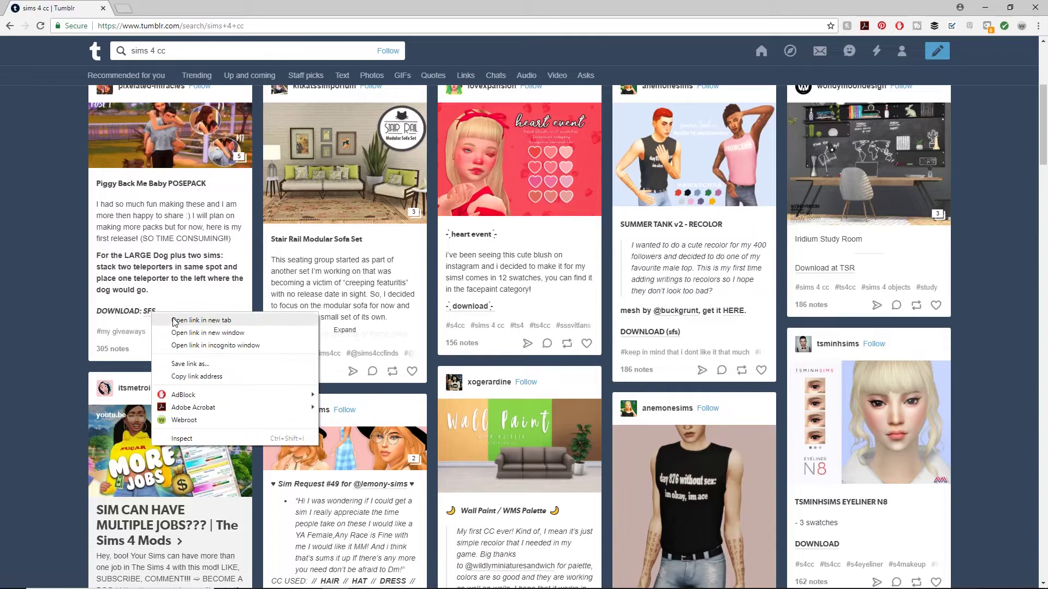
pyautogui.click(176, 316)
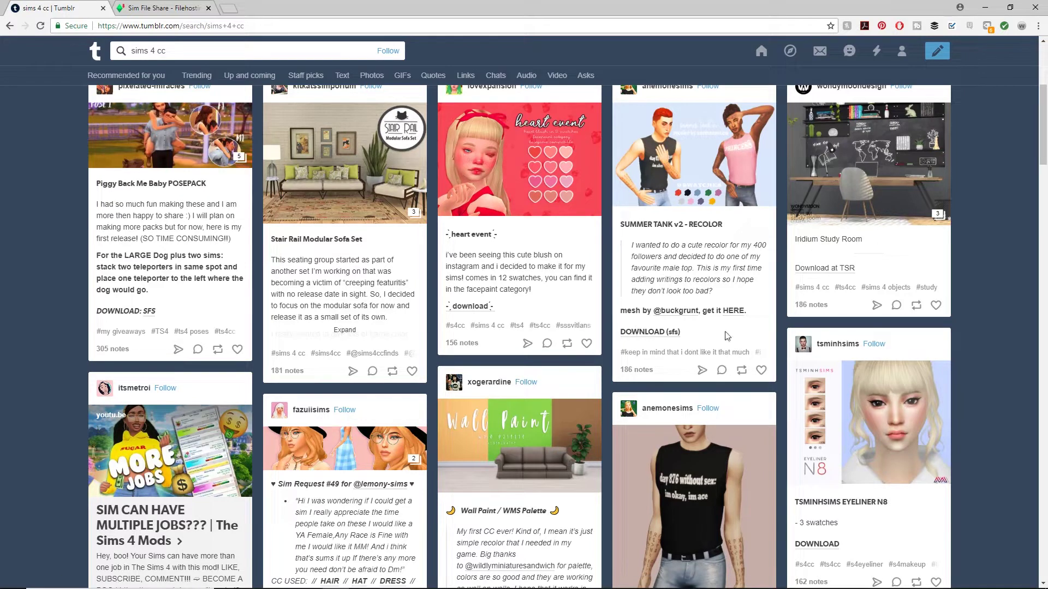
pyautogui.rightClick(829, 268)
pyautogui.click(878, 276)
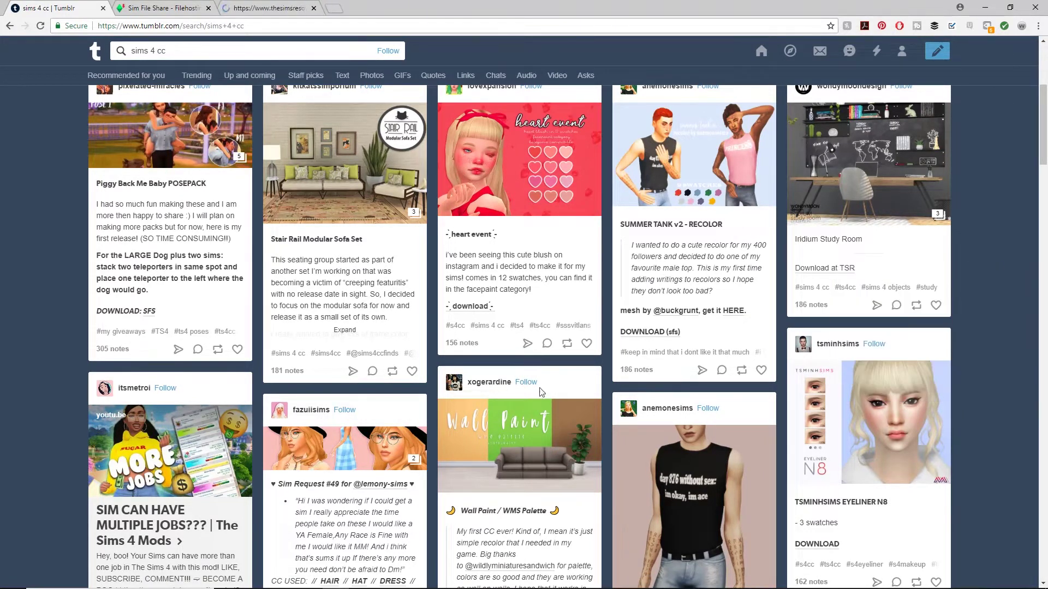
# Step: Scroll down the results and open the TW3 Bandit Corpses download link in a new tab
pyautogui.scroll(-1, 366, 390)
pyautogui.scroll(-1, 366, 390)
pyautogui.scroll(-1, 367, 392)
pyautogui.scroll(-1, 369, 394)
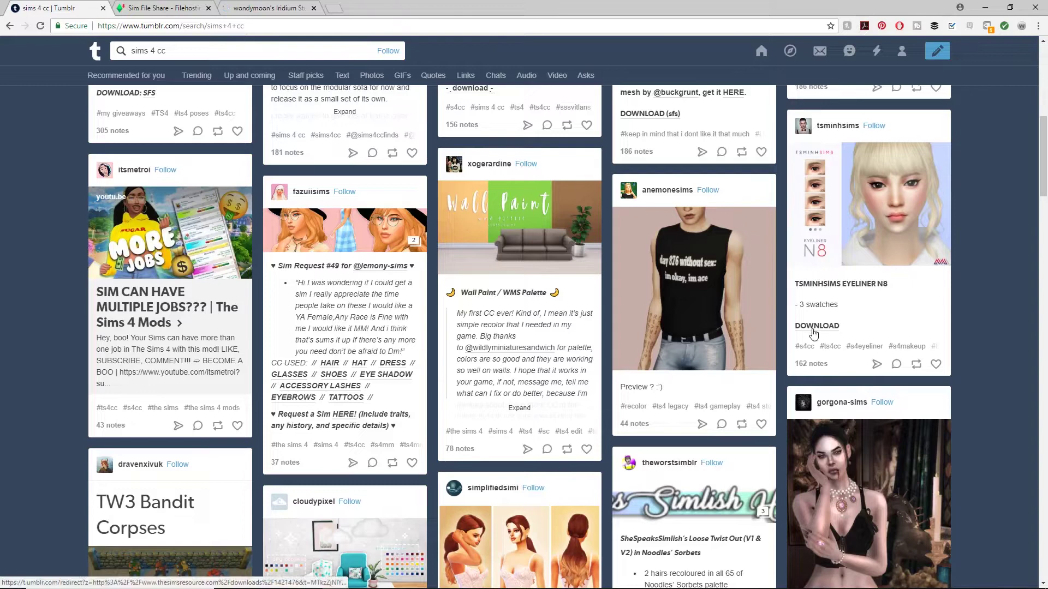
pyautogui.scroll(-1, 802, 339)
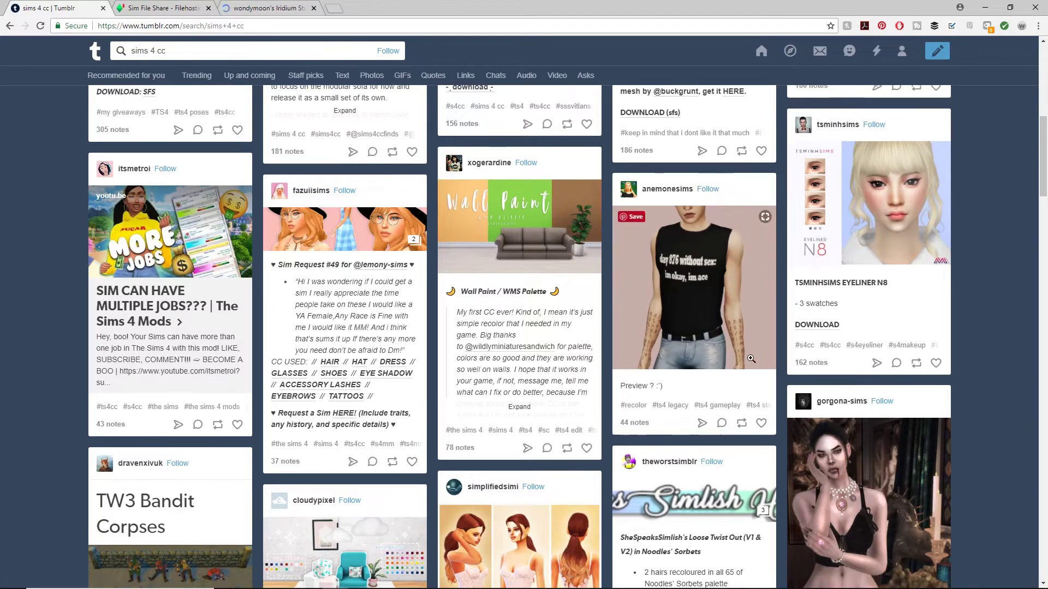
pyautogui.scroll(-1, 788, 345)
pyautogui.scroll(-1, 775, 352)
pyautogui.scroll(-1, 762, 359)
pyautogui.scroll(-1, 752, 363)
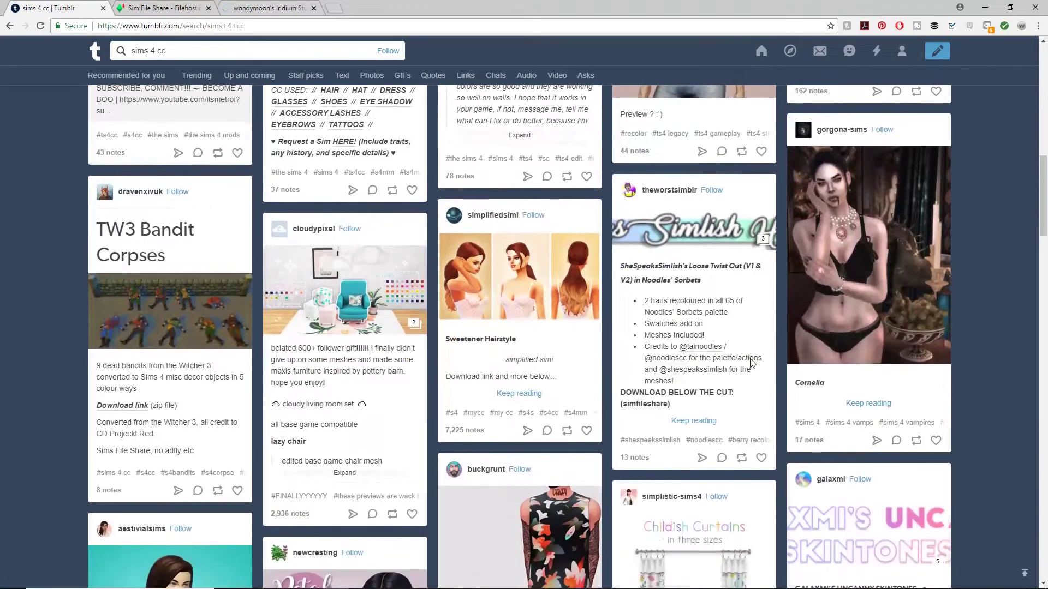
pyautogui.rightClick(114, 411)
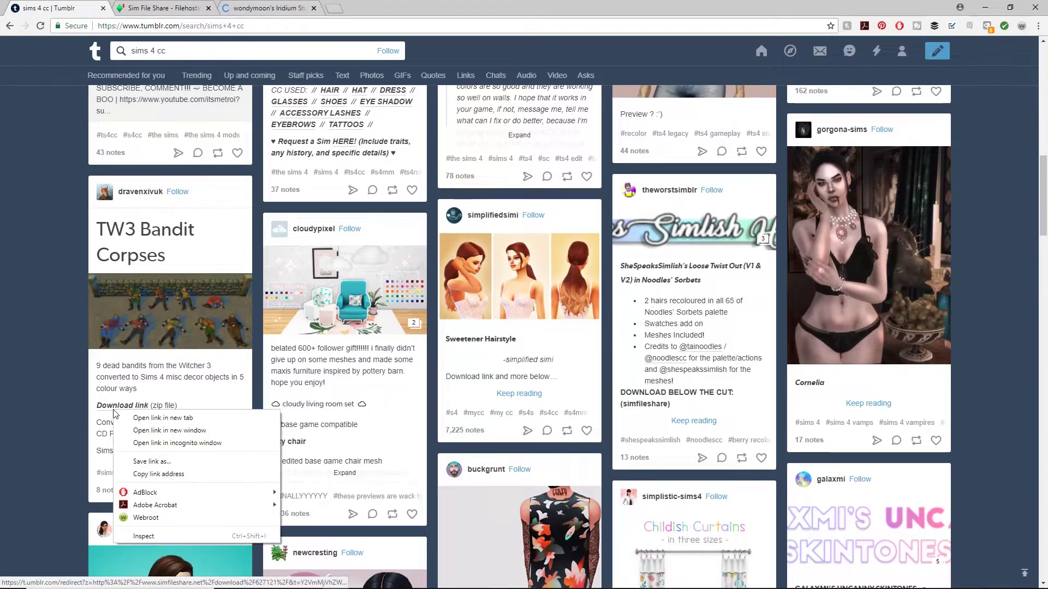
pyautogui.click(145, 419)
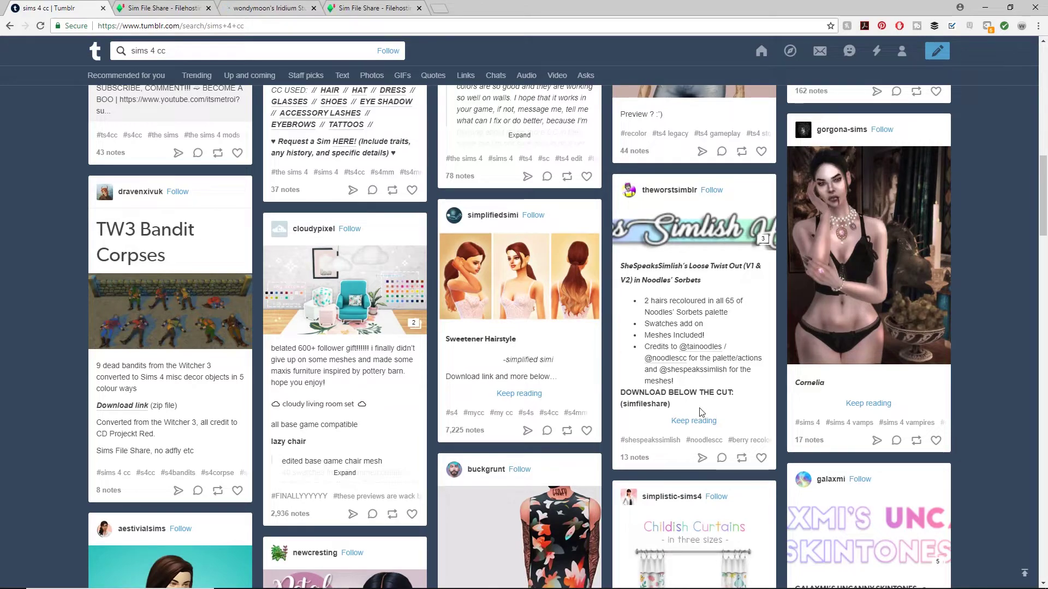
# Step: Scroll further down through the sims 4 cc search results
pyautogui.scroll(-6, 704, 412)
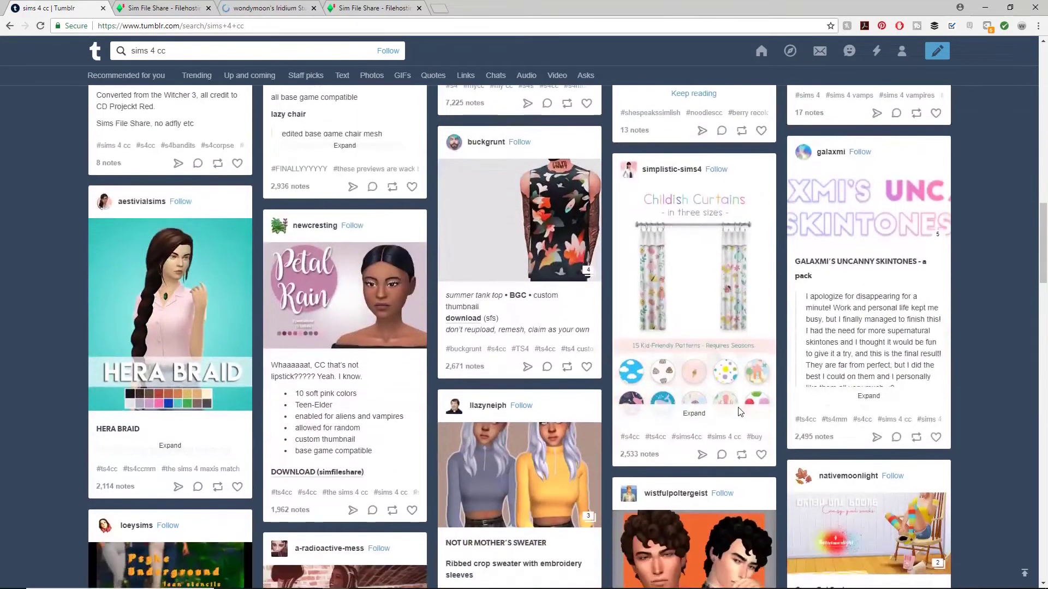
pyautogui.scroll(-1, 741, 412)
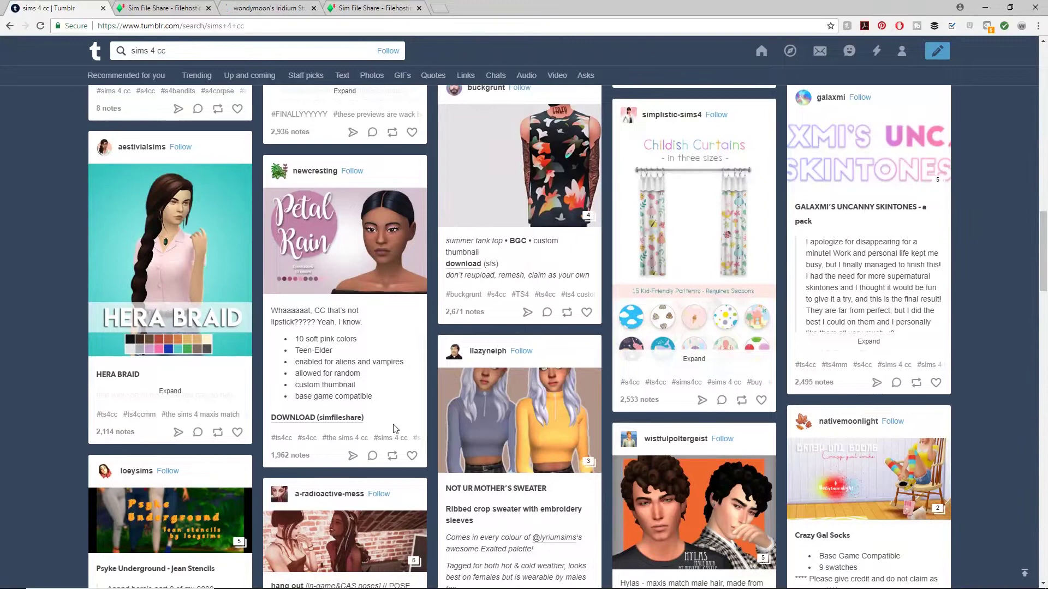
pyautogui.scroll(-2, 375, 431)
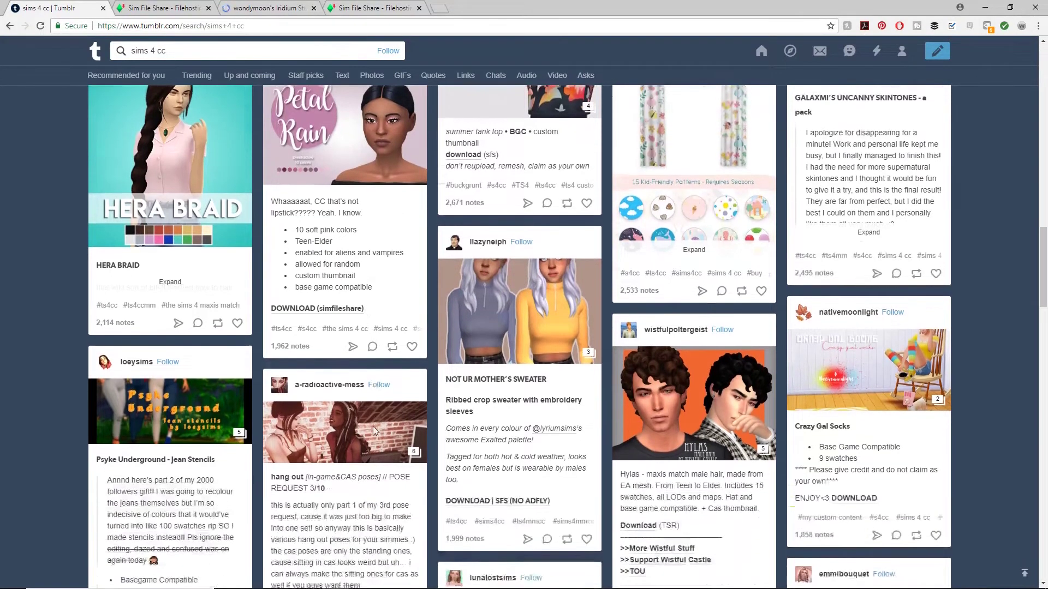
pyautogui.scroll(-1, 375, 431)
pyautogui.scroll(-1, 375, 432)
pyautogui.scroll(-1, 375, 431)
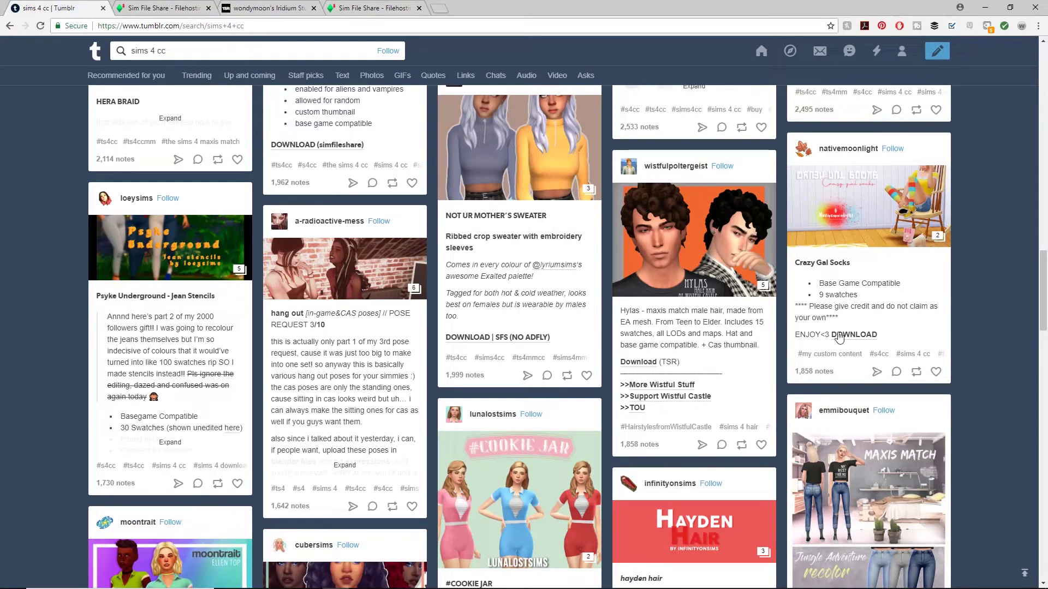
pyautogui.scroll(-2, 882, 341)
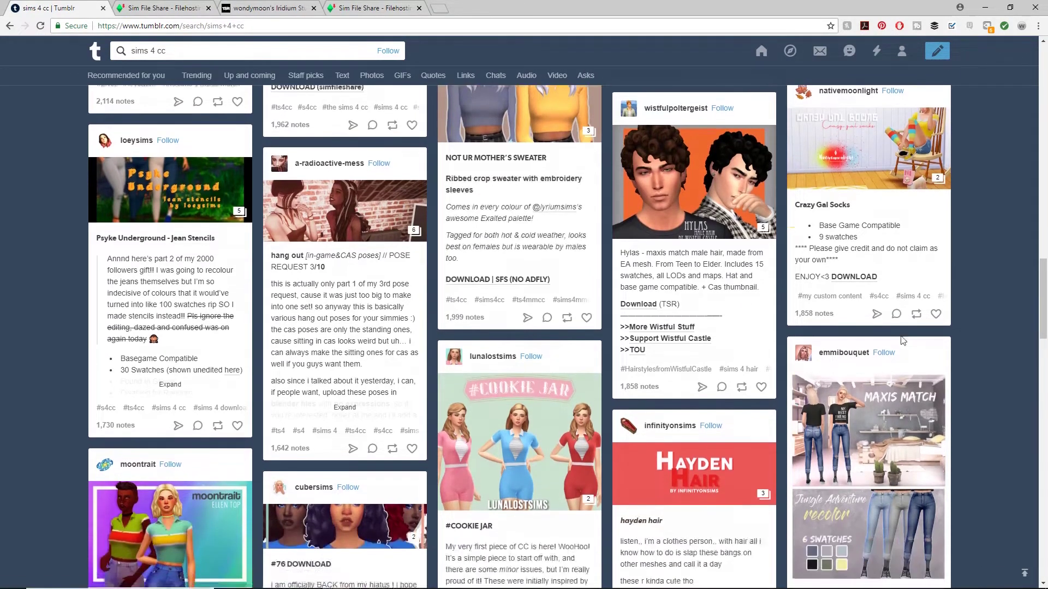
pyautogui.scroll(-1, 889, 340)
pyautogui.scroll(-1, 898, 337)
pyautogui.scroll(-1, 900, 339)
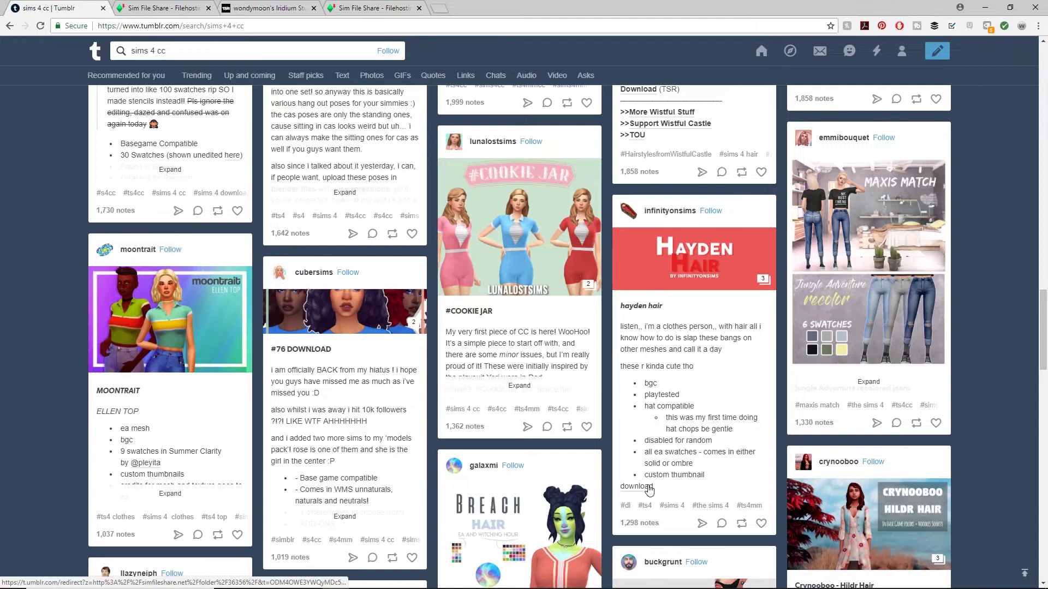
# Step: Download PiggyBackMeBackPosePack.package from its Sim File Share page
pyautogui.click(154, 6)
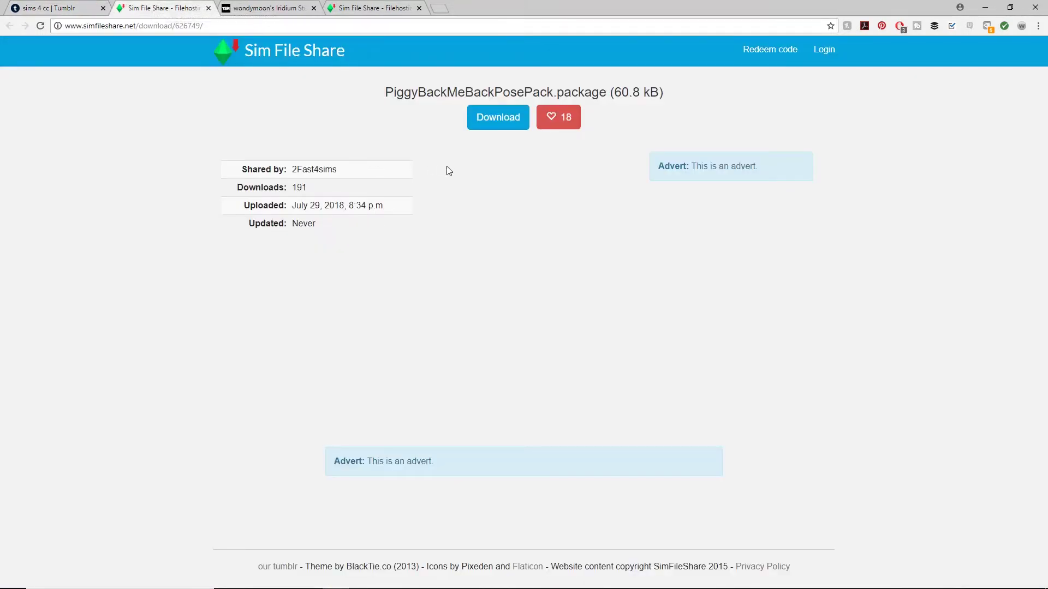
pyautogui.click(519, 127)
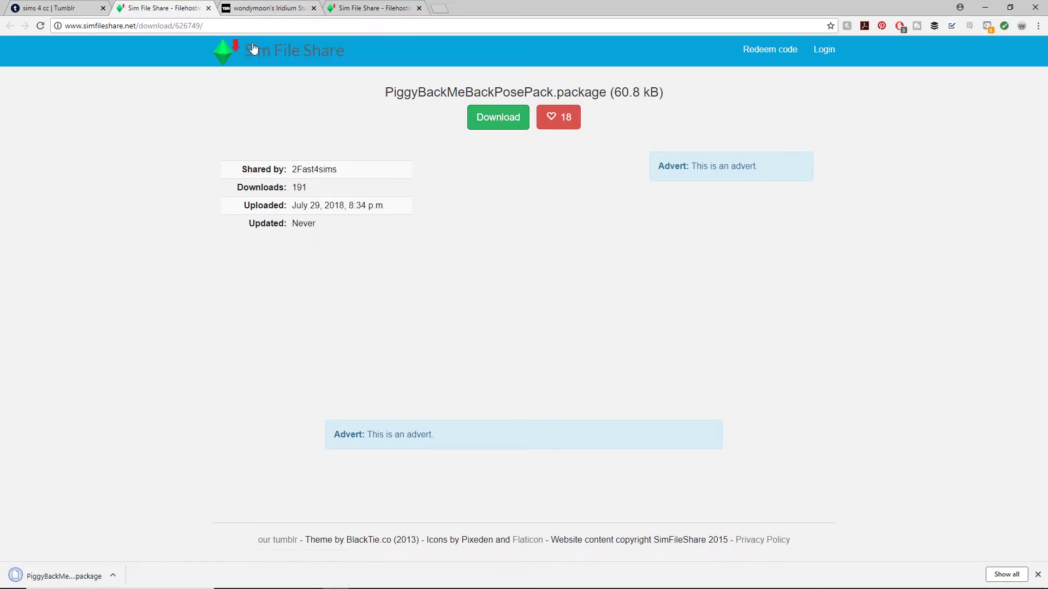
# Step: Start the Iridium Study Room zip download on TSR and close the duplicate Sim File Share tab
pyautogui.click(263, 8)
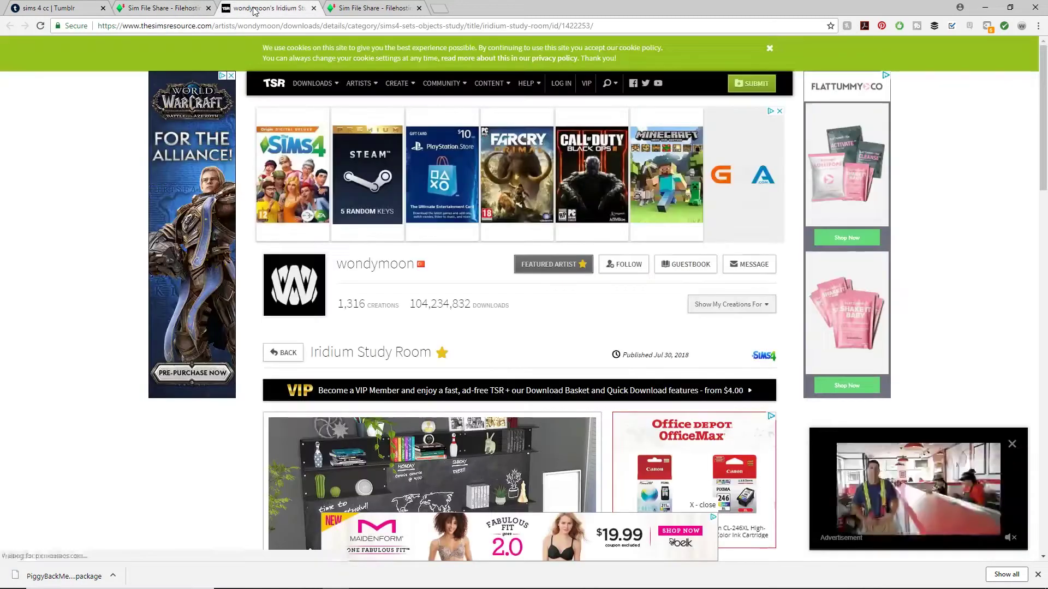
pyautogui.scroll(-1, 528, 313)
pyautogui.scroll(-5, 527, 311)
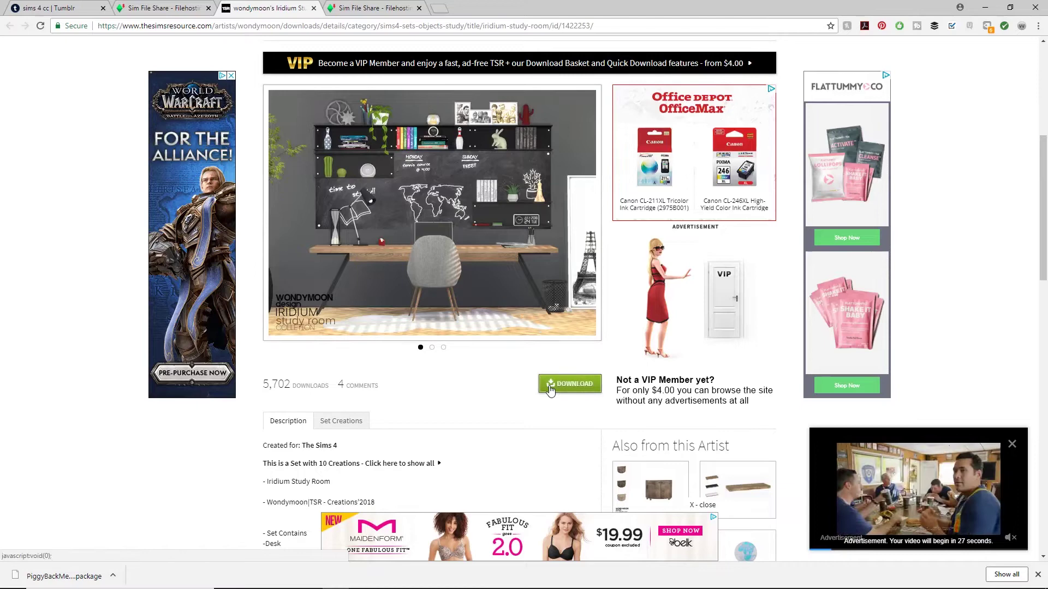
pyautogui.click(549, 385)
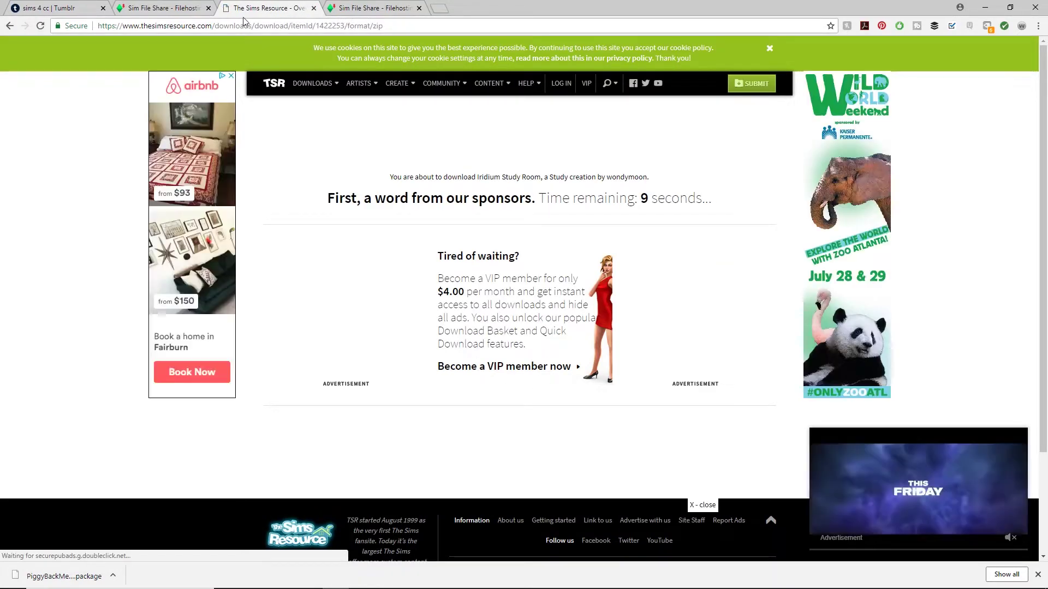
pyautogui.click(419, 8)
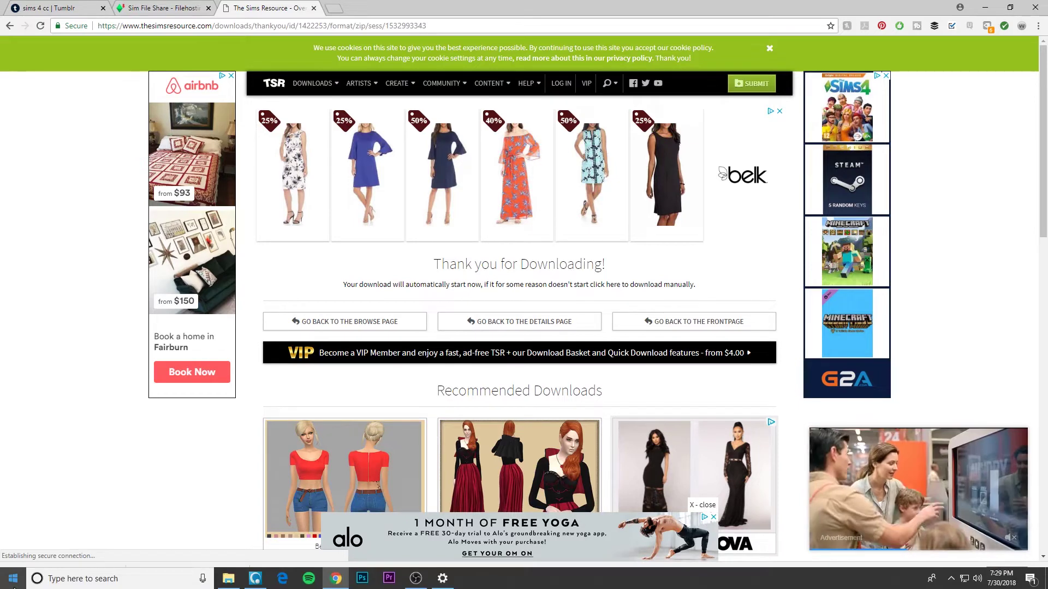
# Step: Refresh the Downloads folder and open the 1422253 zip with 7-Zip
pyautogui.click(228, 579)
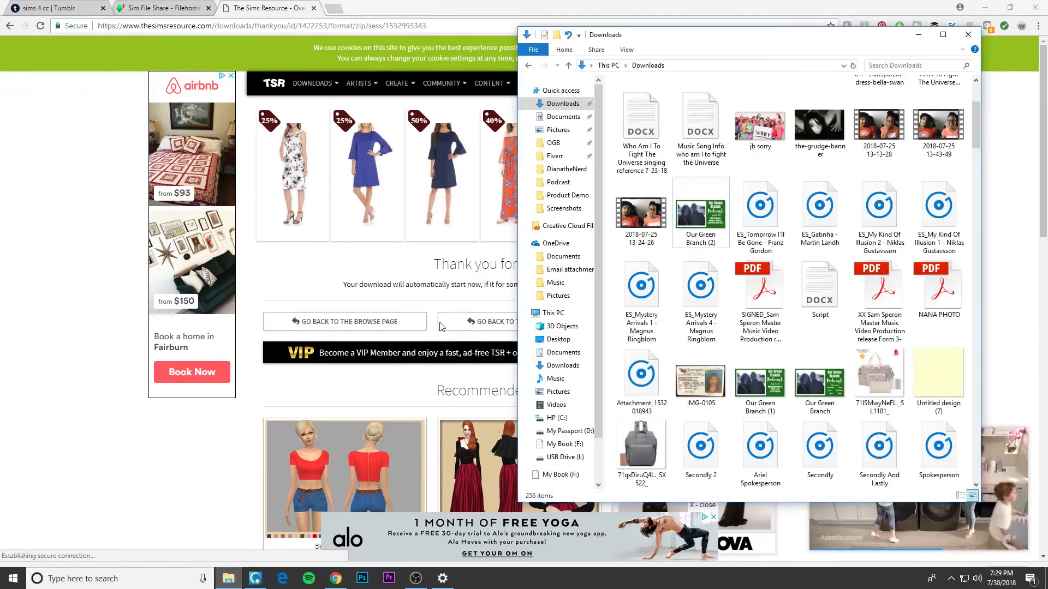
pyautogui.click(853, 66)
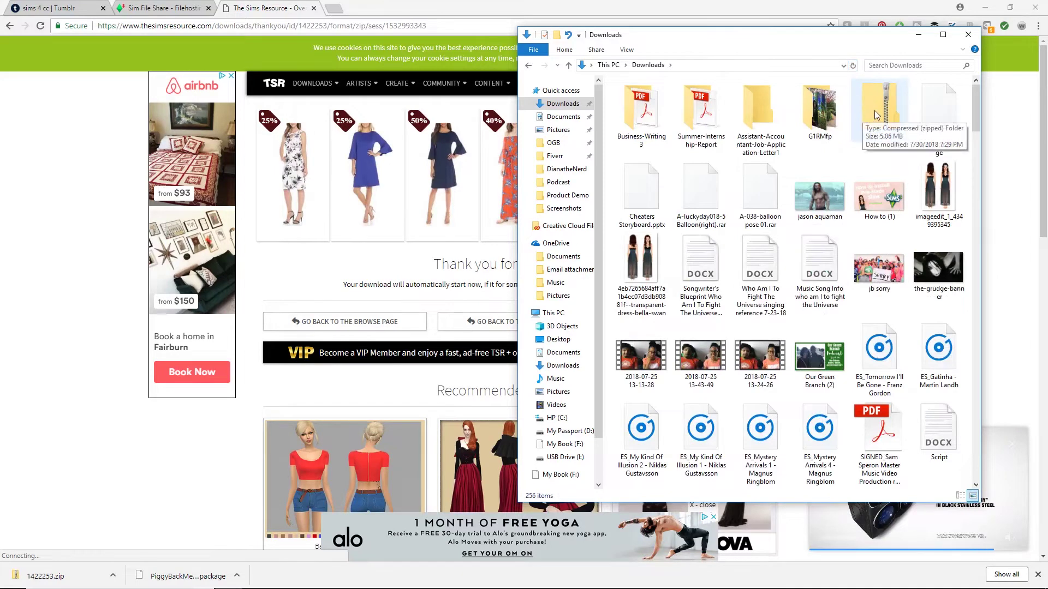
pyautogui.rightClick(878, 125)
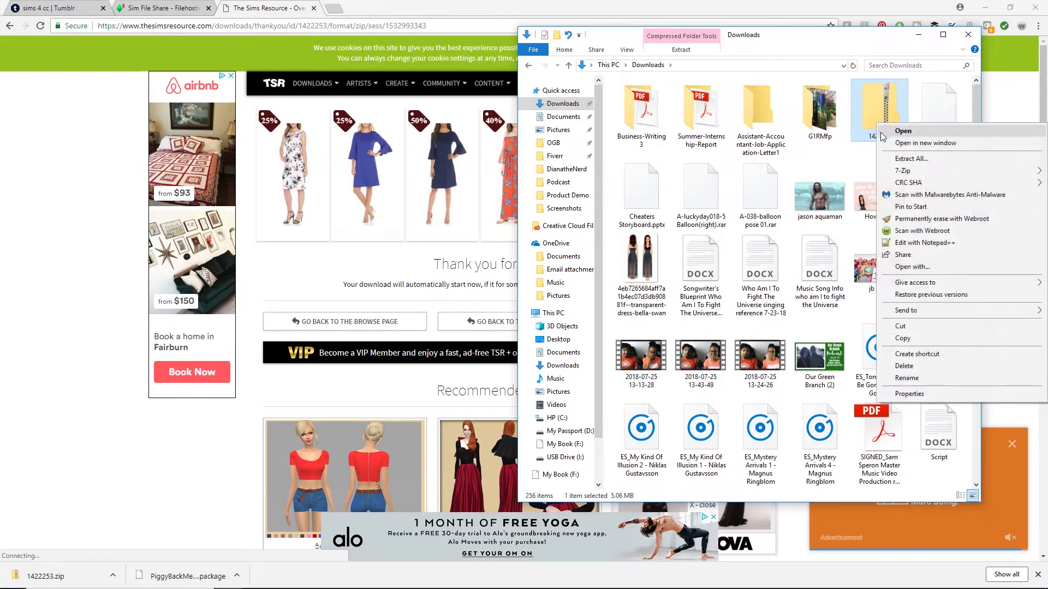
pyautogui.moveTo(903, 170)
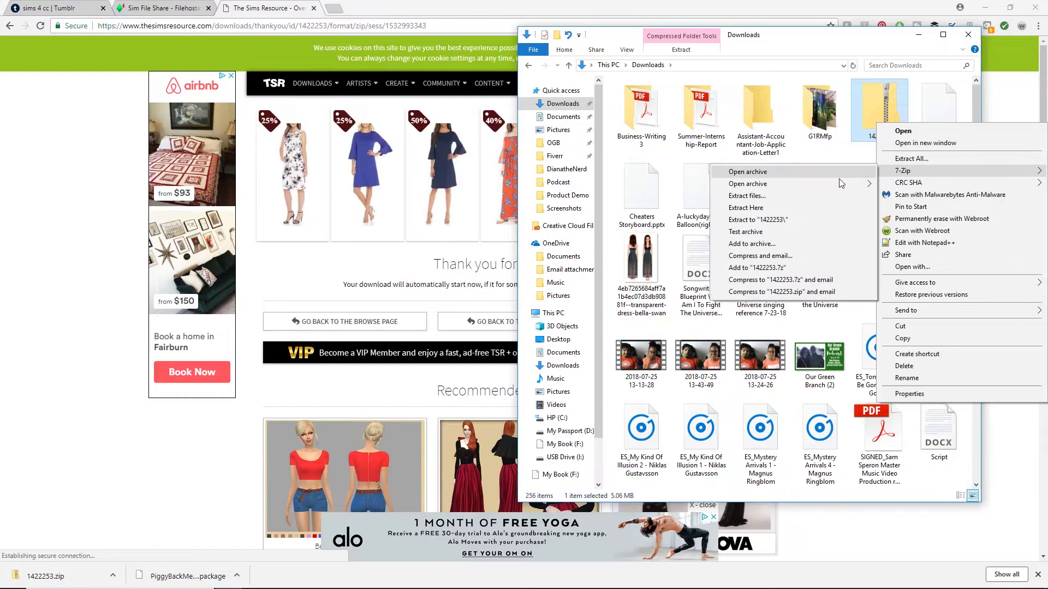
pyautogui.click(820, 166)
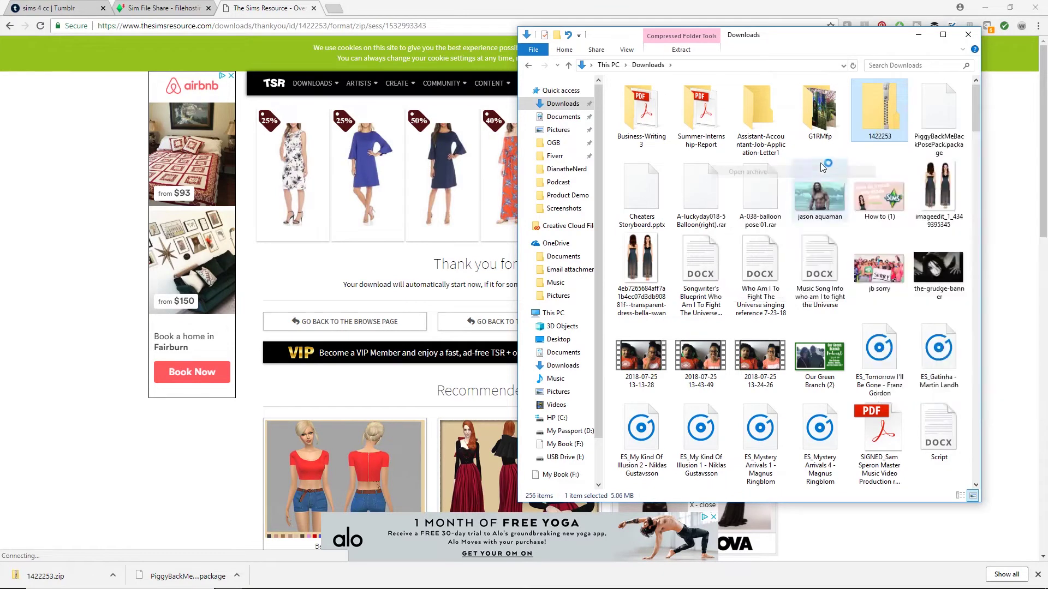
# Step: Try opening the PiggyBackMeBack package as an archive, dismiss the error, and return to the 1422253 listing
pyautogui.rightClick(938, 109)
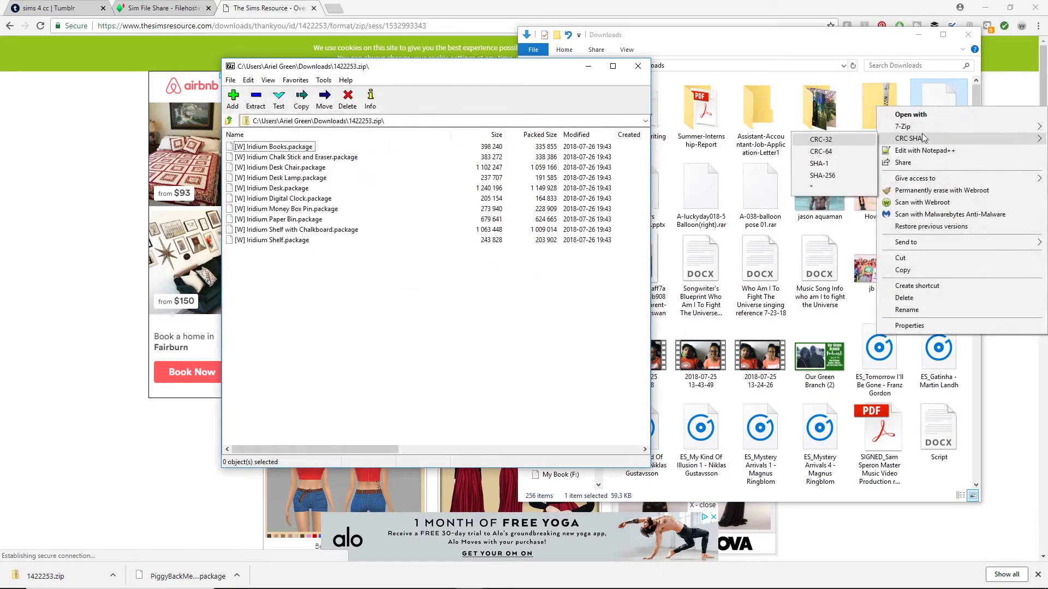
pyautogui.moveTo(903, 127)
pyautogui.click(829, 130)
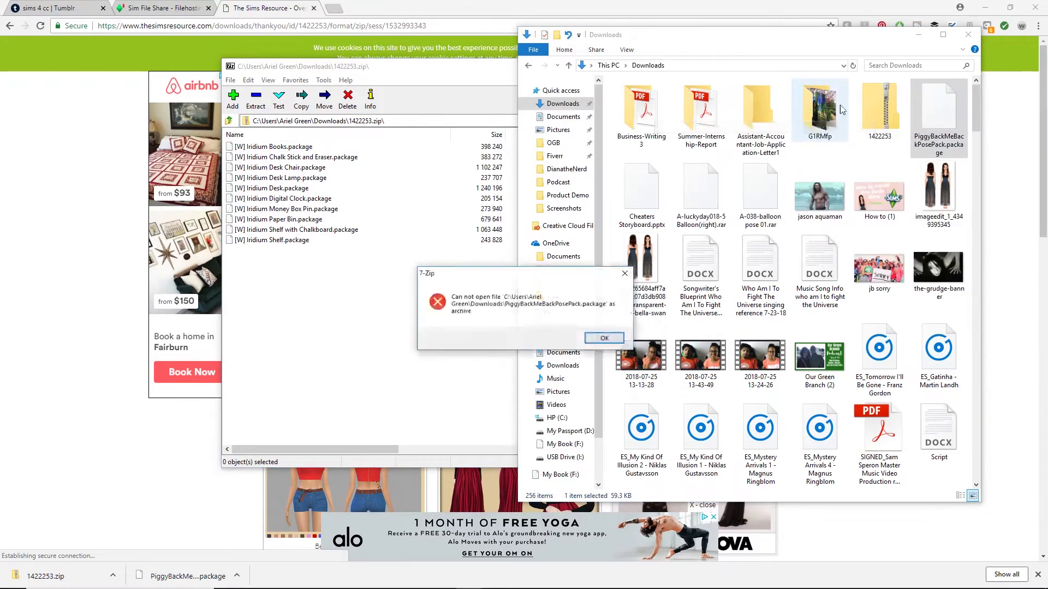
pyautogui.click(625, 274)
pyautogui.click(386, 316)
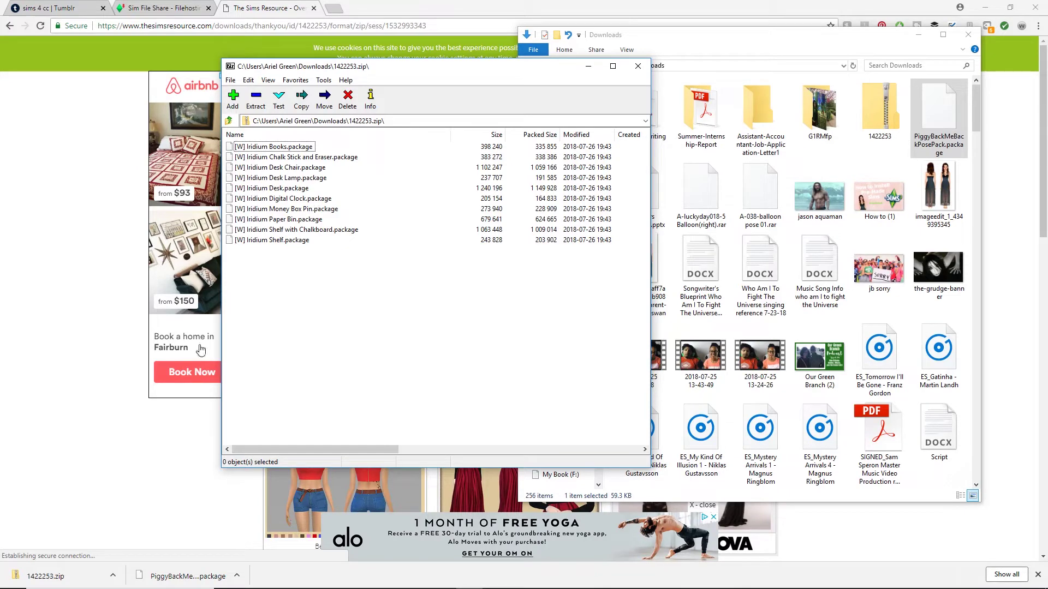
pyautogui.click(12, 580)
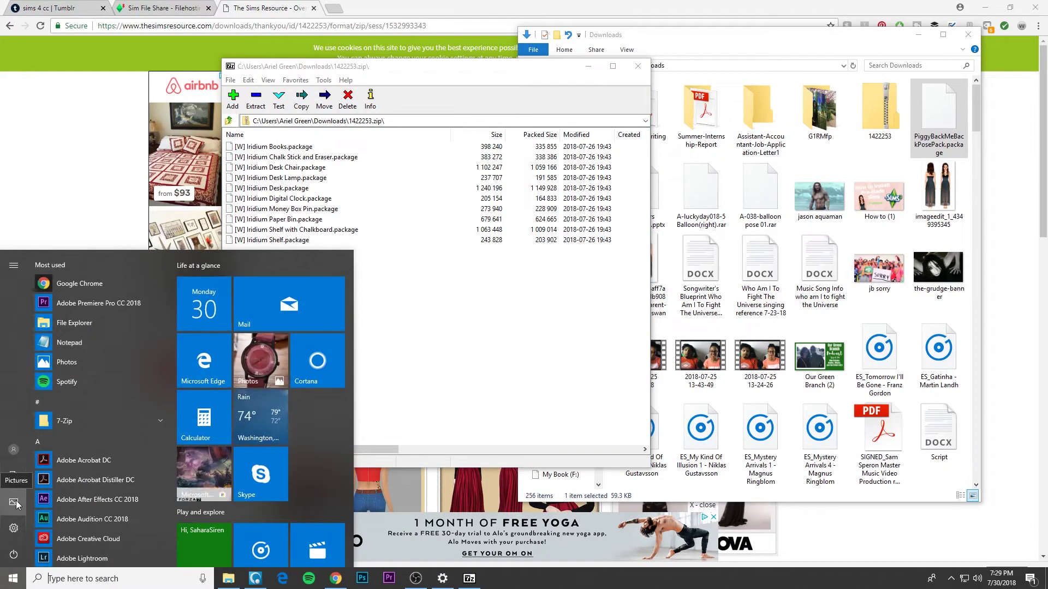
# Step: Navigate a new File Explorer window to Documents › Electronic Arts › The Sims 4 › Mods
pyautogui.click(14, 503)
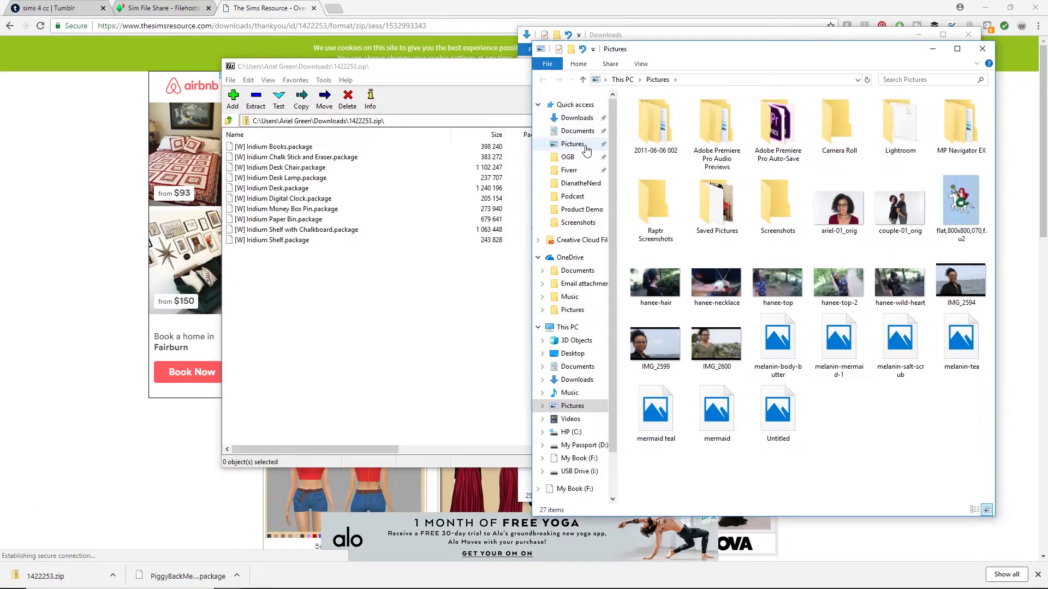
pyautogui.click(581, 131)
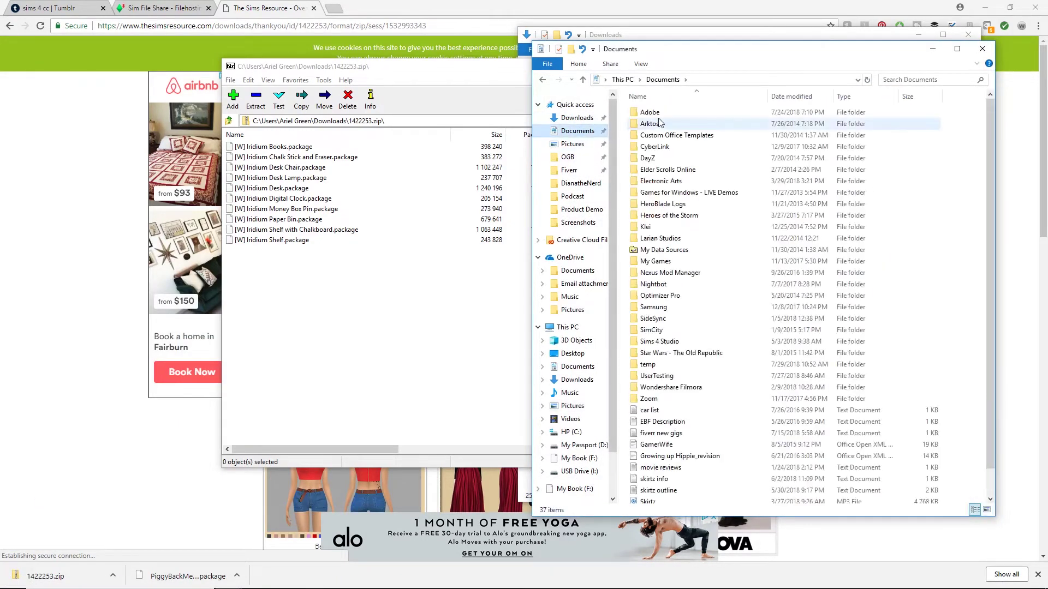
pyautogui.doubleClick(665, 181)
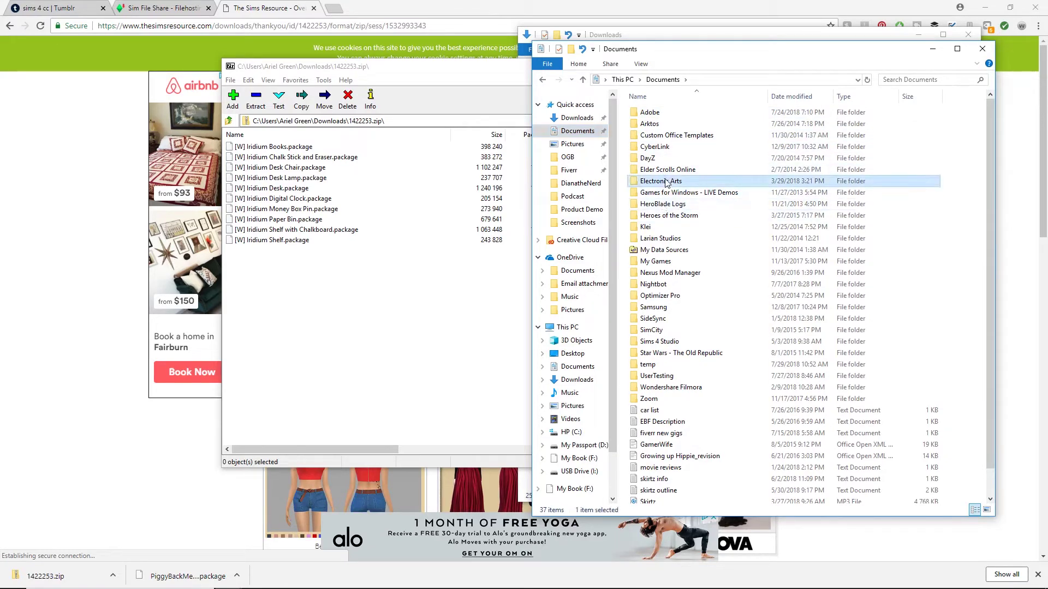
pyautogui.doubleClick(660, 125)
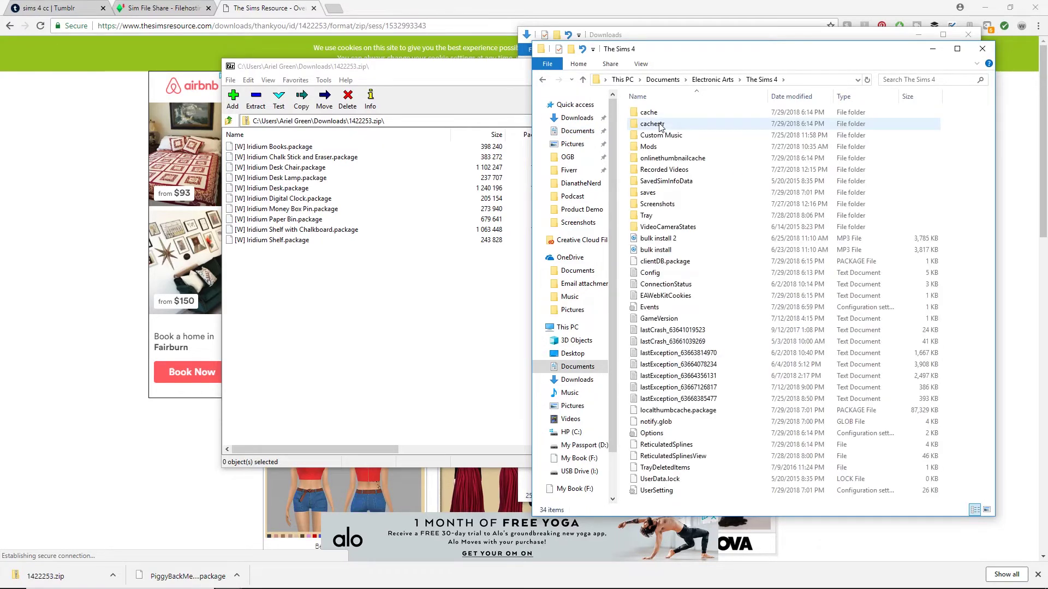
pyautogui.doubleClick(659, 147)
pyautogui.moveTo(573, 229)
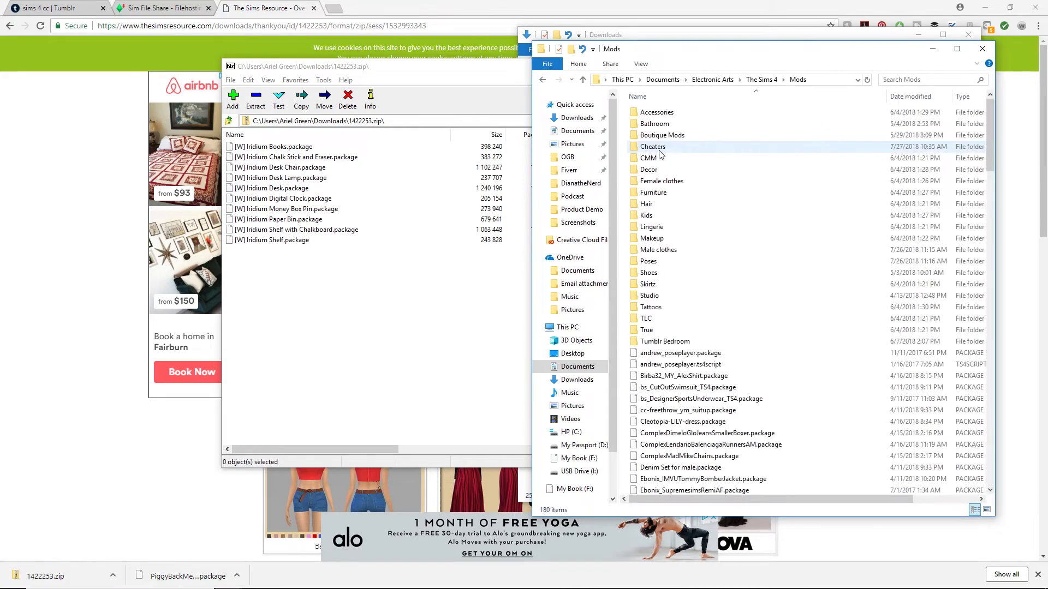
pyautogui.scroll(-2, 724, 269)
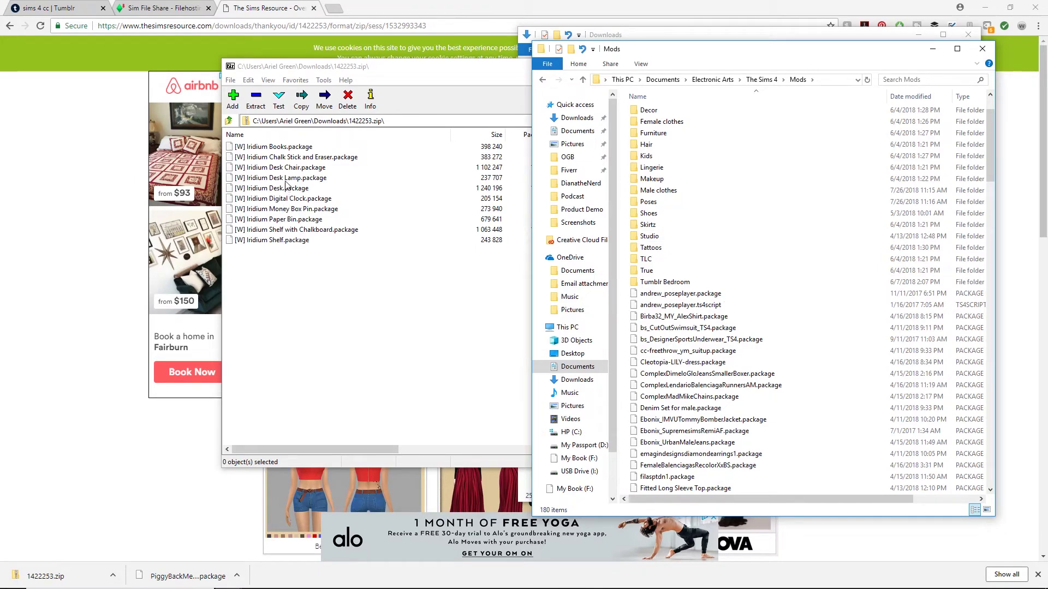
# Step: Copy Iridium Desk Lamp.package from the 7-Zip archive into Mods and close 7-Zip
pyautogui.moveTo(285, 182); pyautogui.dragTo(752, 342)
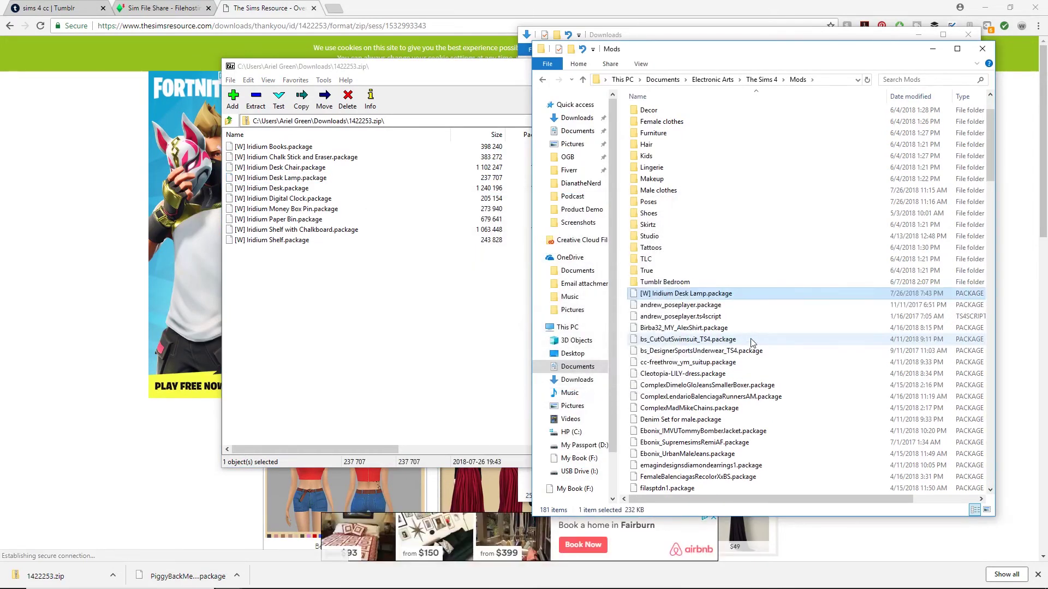
pyautogui.moveTo(829, 57); pyautogui.dragTo(794, 59)
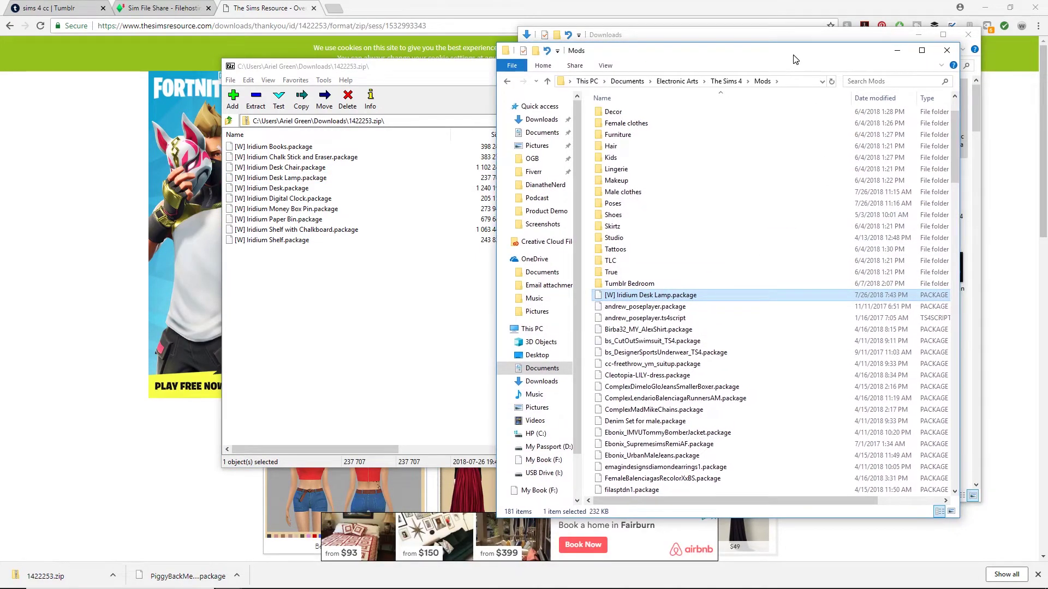
pyautogui.click(404, 89)
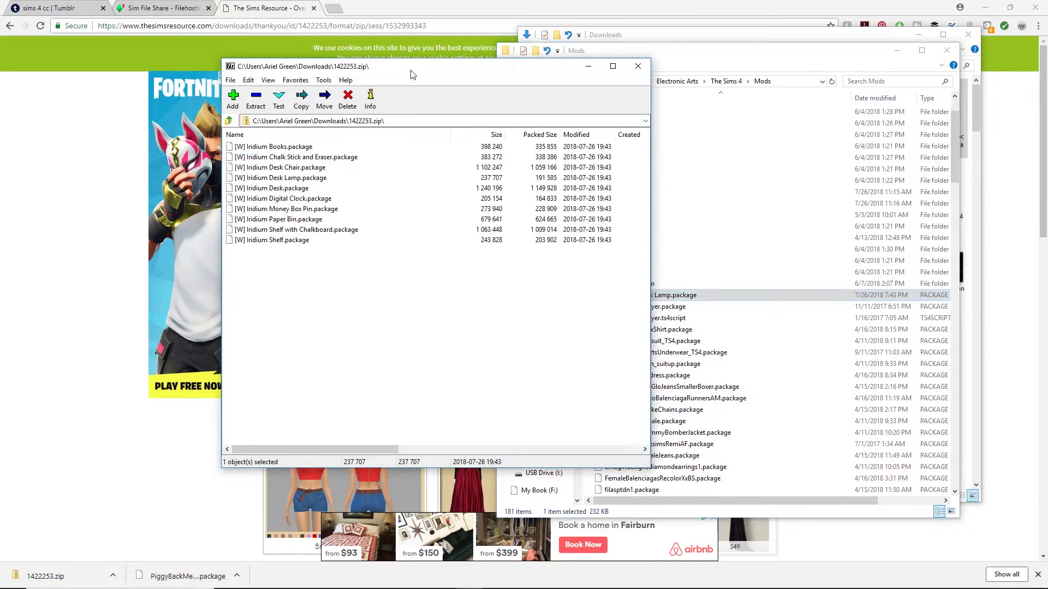
pyautogui.click(637, 66)
# Step: Move the PiggyBackMeBack pose pack from Downloads into the Mods Poses folder and close Downloads
pyautogui.moveTo(679, 58)
pyautogui.mouseDown()
pyautogui.moveTo(416, 95)
pyautogui.moveTo(239, 44)
pyautogui.mouseUp()
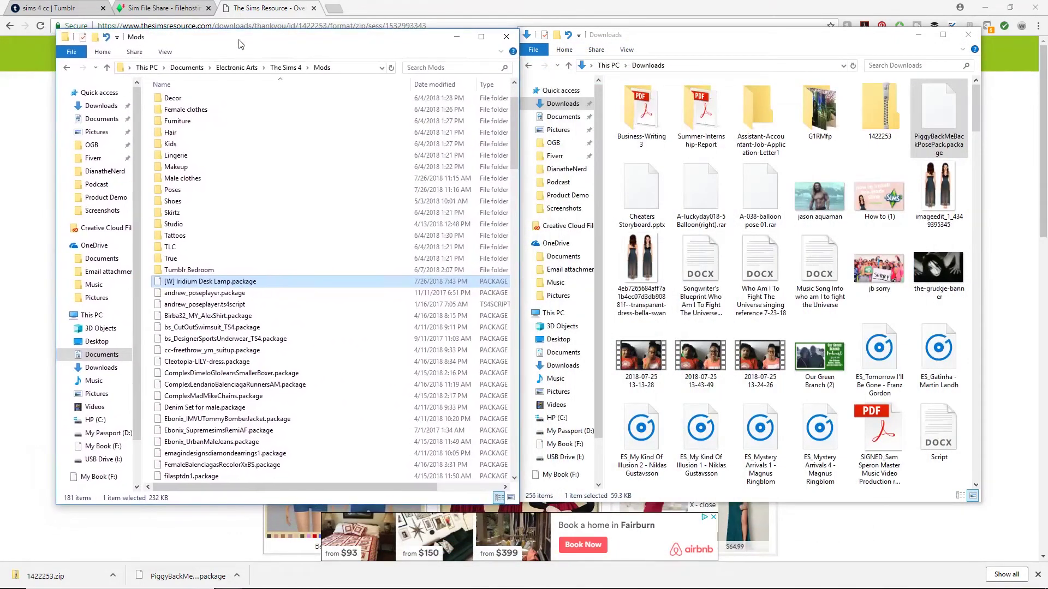
pyautogui.click(931, 117)
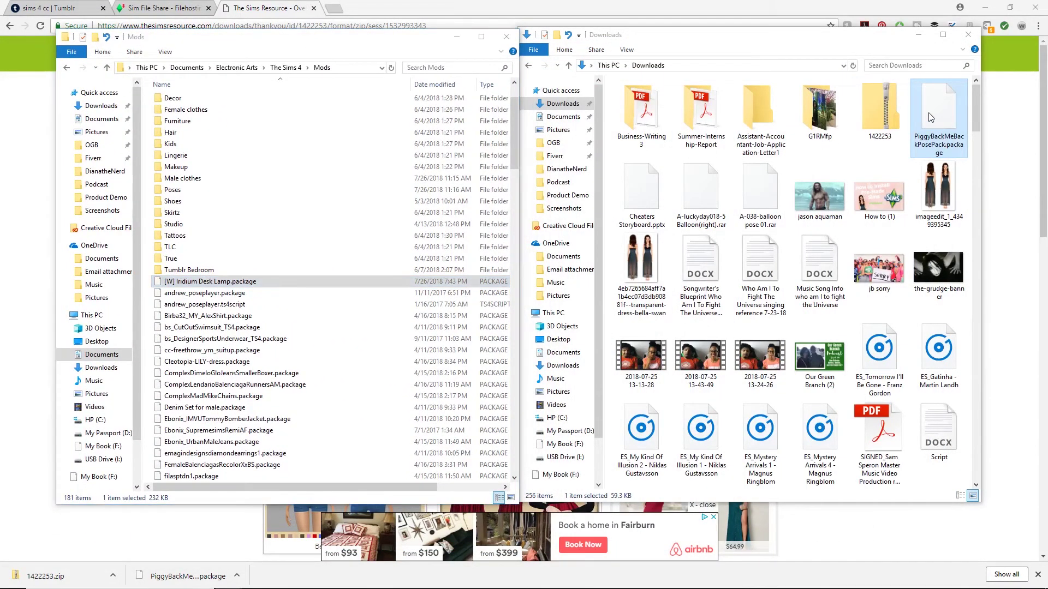
pyautogui.moveTo(930, 117)
pyautogui.mouseDown()
pyautogui.moveTo(421, 200)
pyautogui.moveTo(350, 195)
pyautogui.mouseUp()
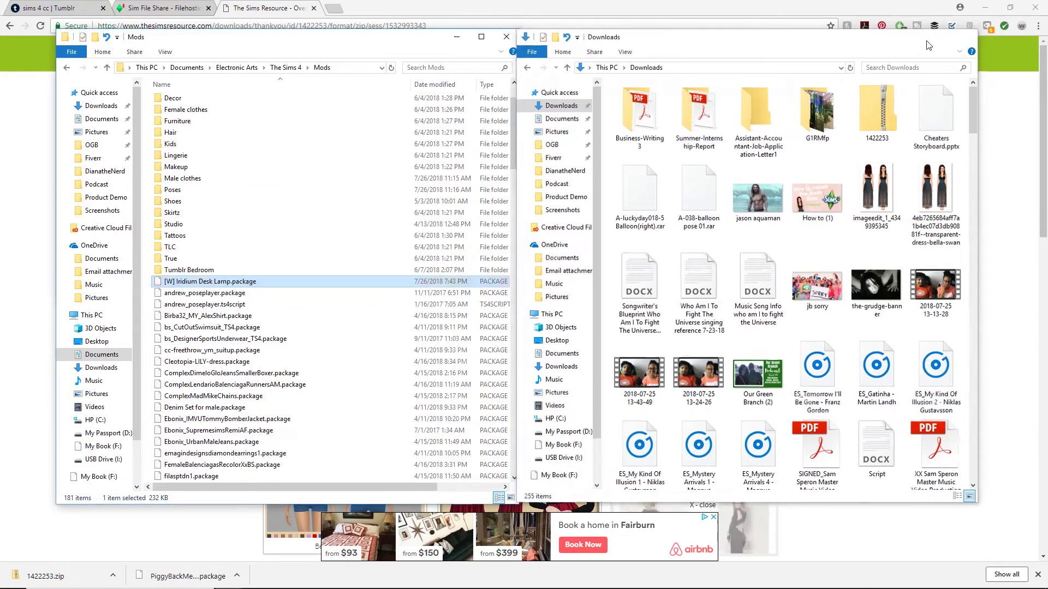
pyautogui.click(968, 35)
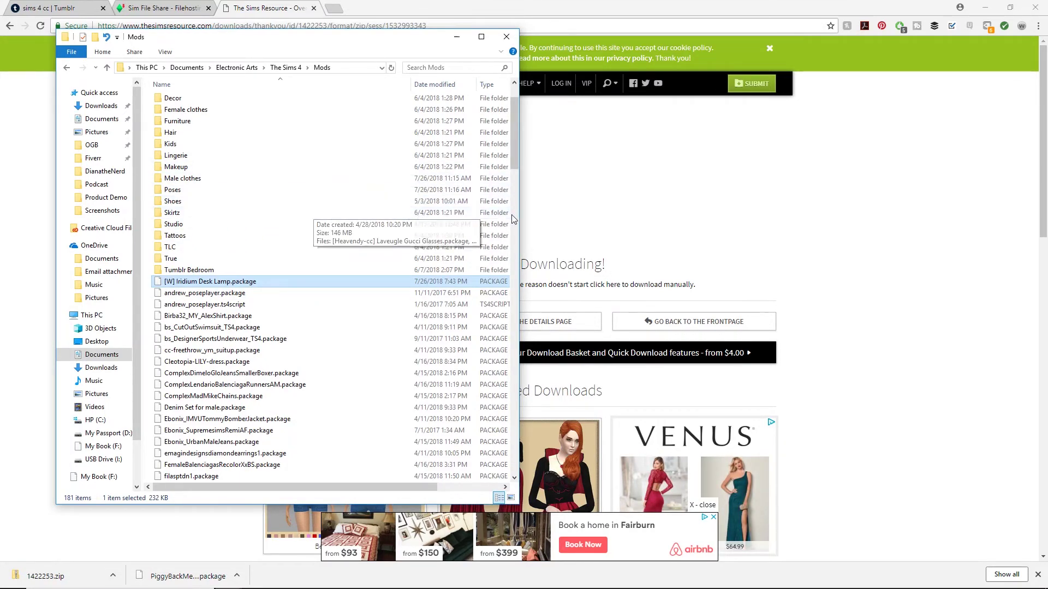
# Step: Switch back to the 'sims 4 cc | Tumblr' search results tab
pyautogui.click(60, 8)
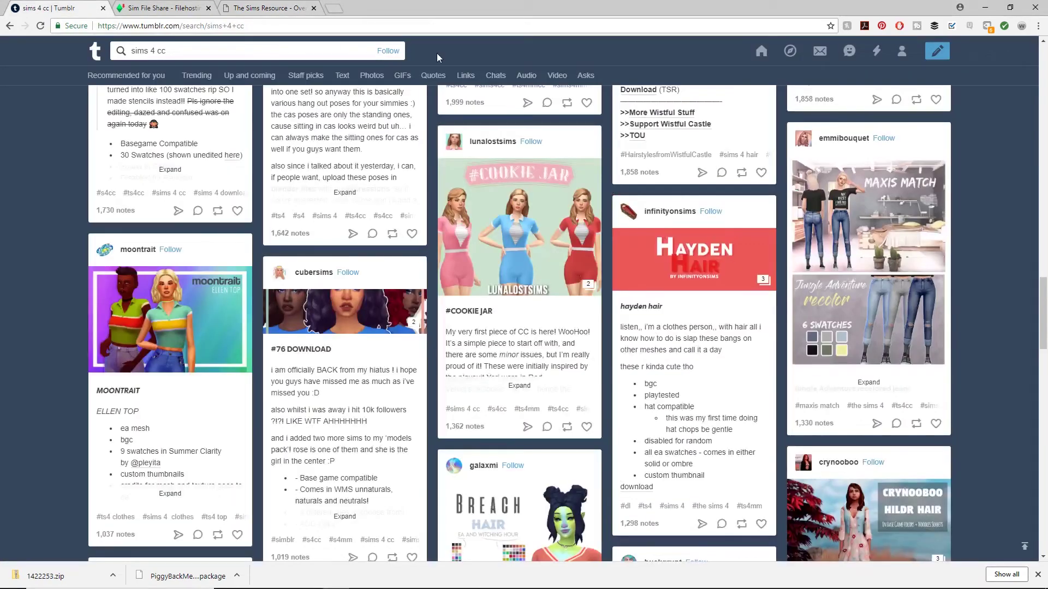